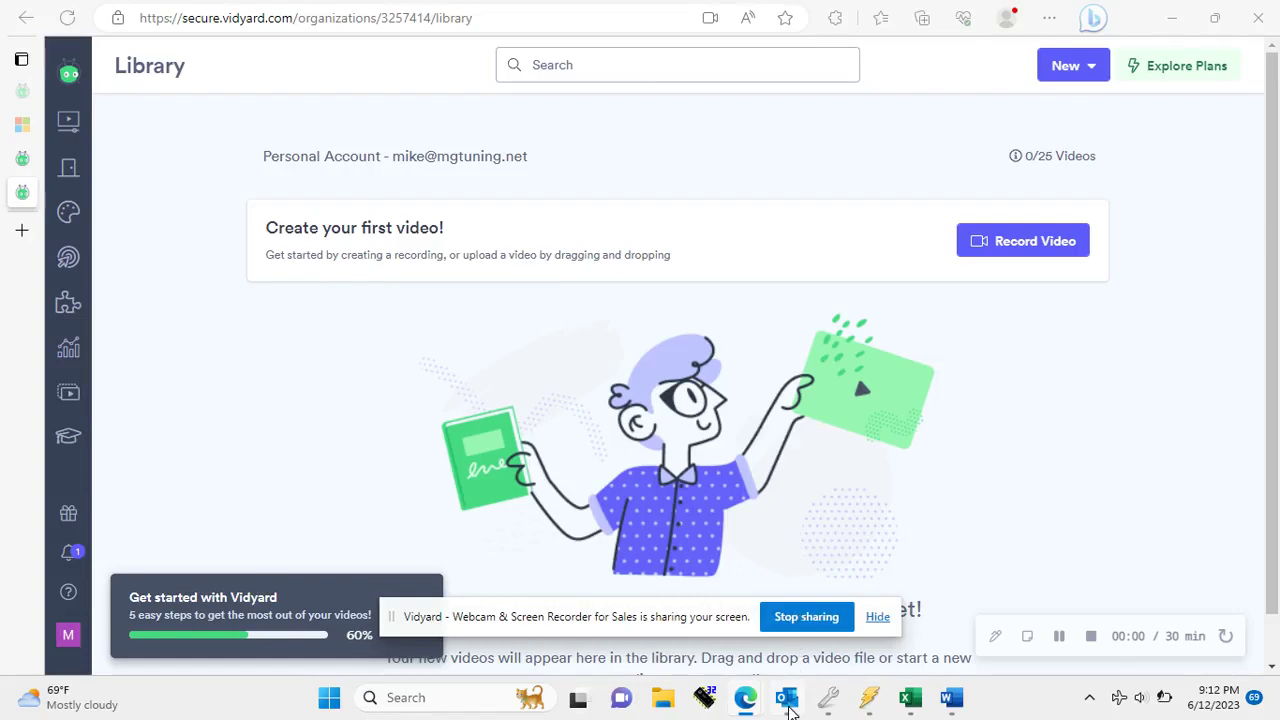
- Switch to Outlook and view the Start Up Tune Hellcat email with its attachments
left_click(787, 700)
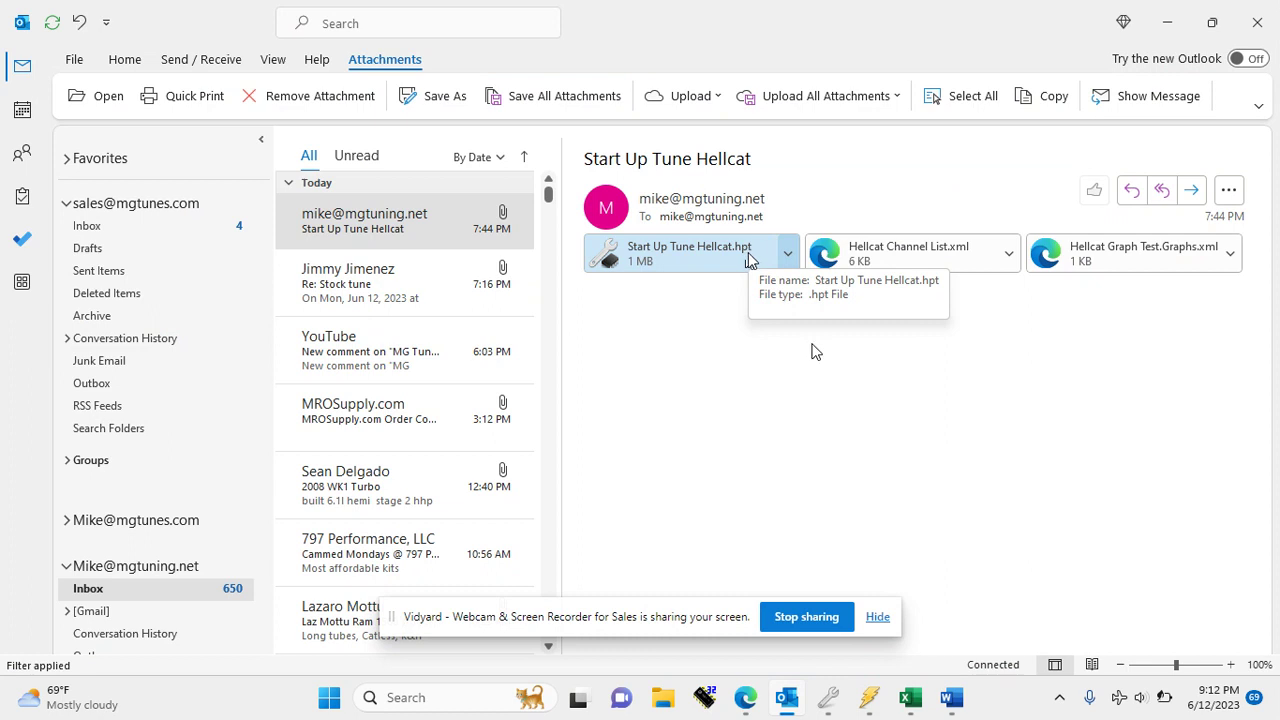
- Start saving the Start Up Tune Hellcat.hpt attachment and browse to the Documents folder
left_click(748, 258)
left_click(788, 254)
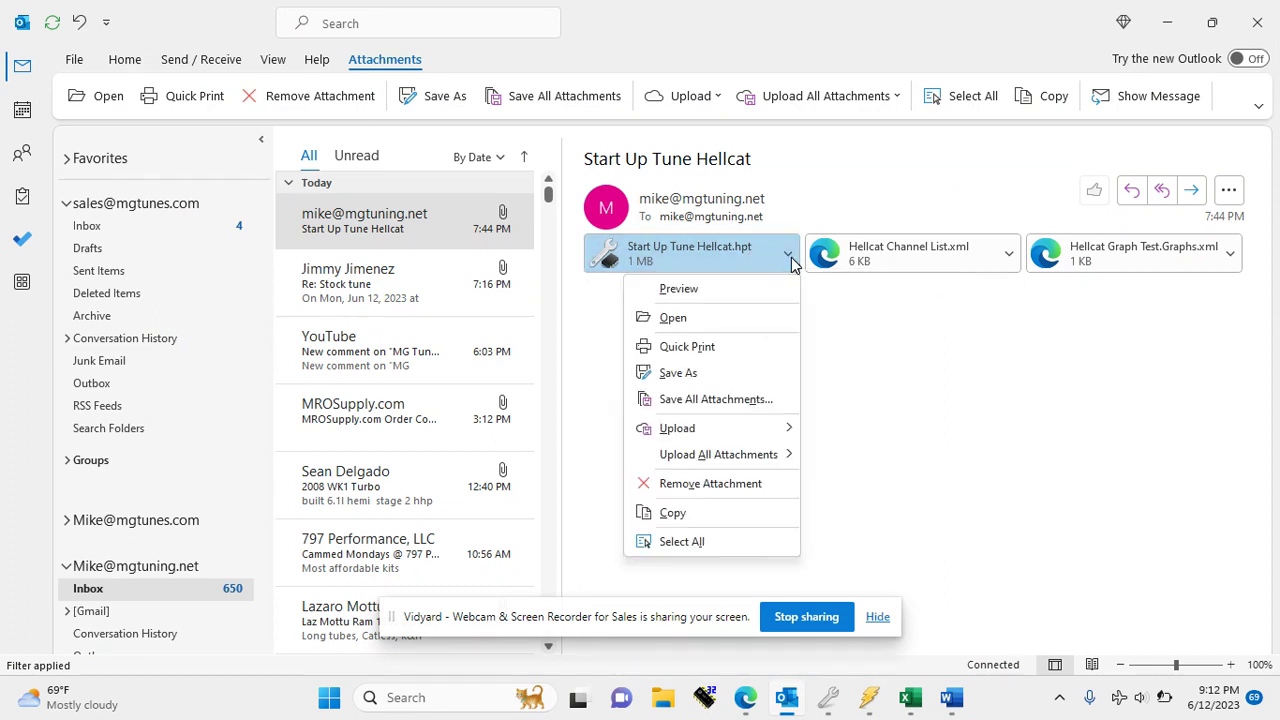
left_click(737, 375)
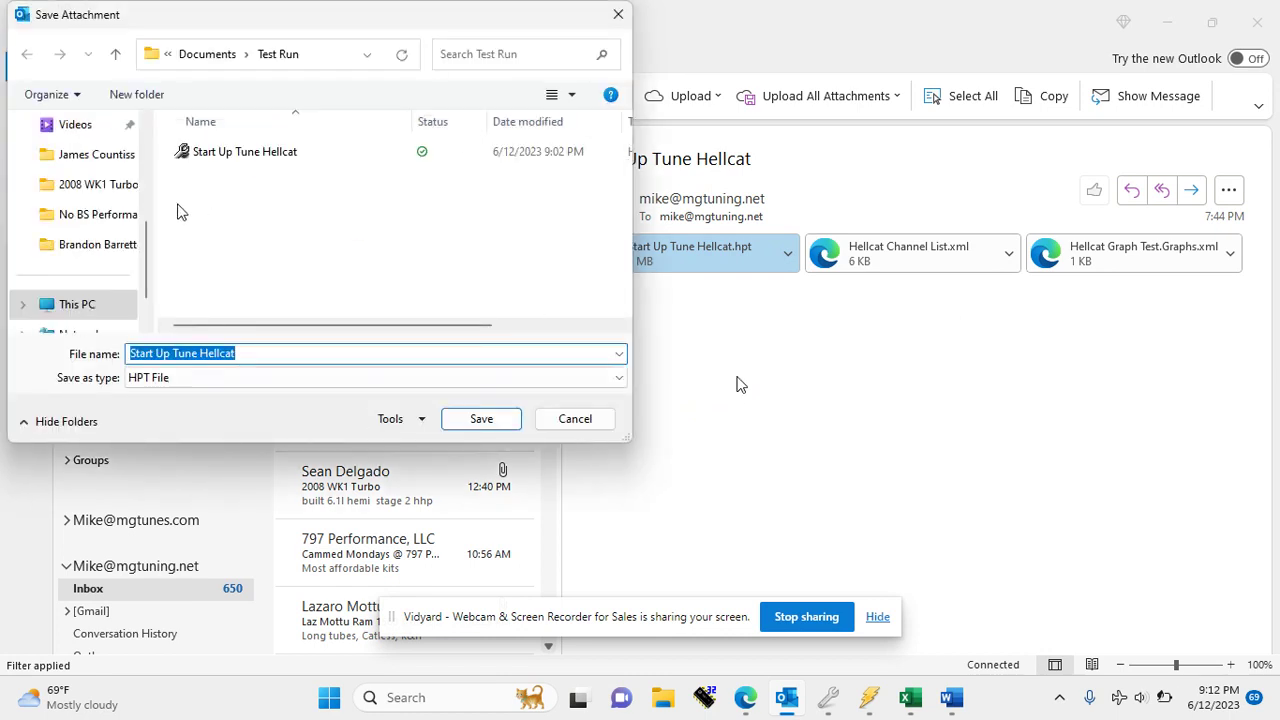
scroll(135, 148, "up", 3)
scroll(130, 128, "up", 1)
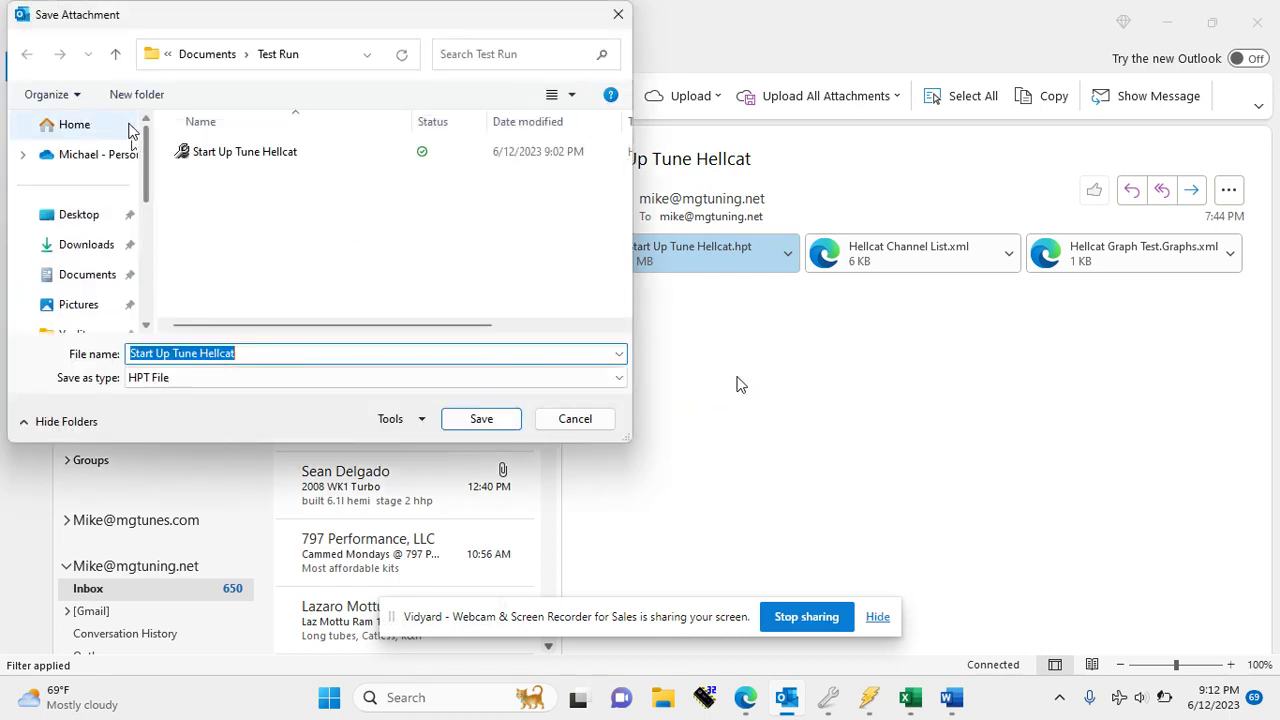
left_click(82, 278)
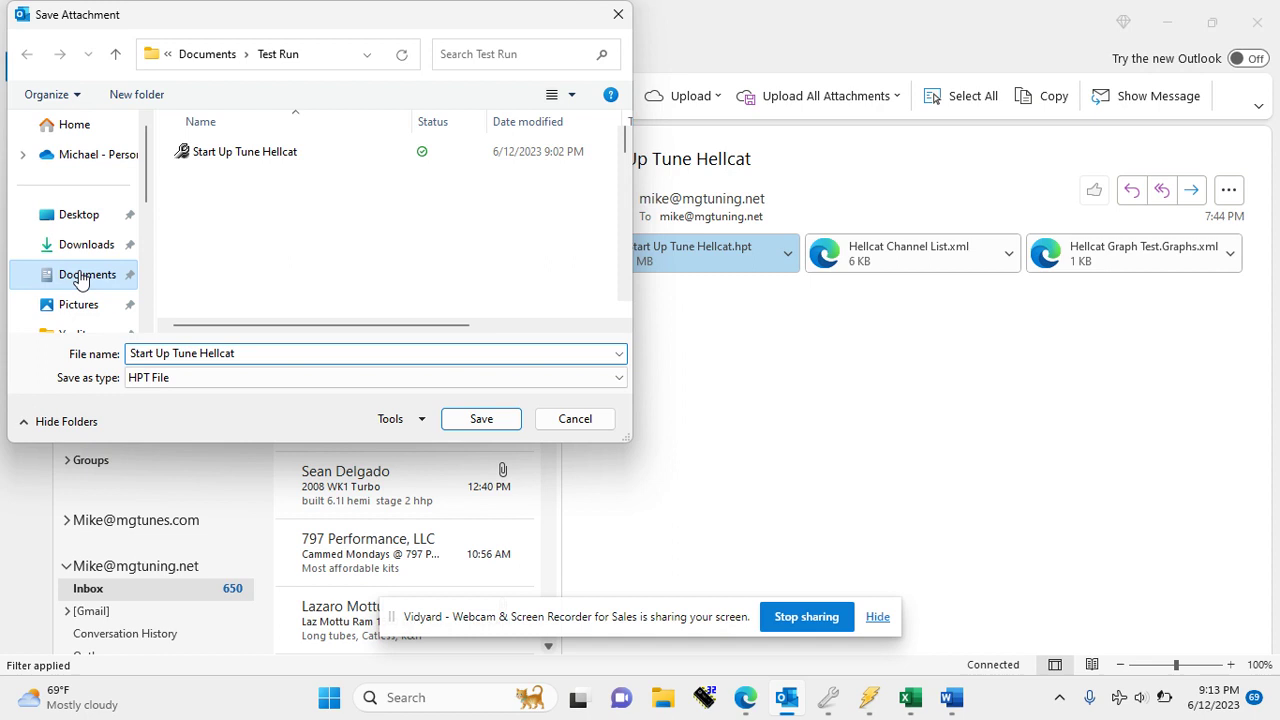
- Create a new 'Tune Test' folder in Documents and save the tune file into it
left_click(150, 98)
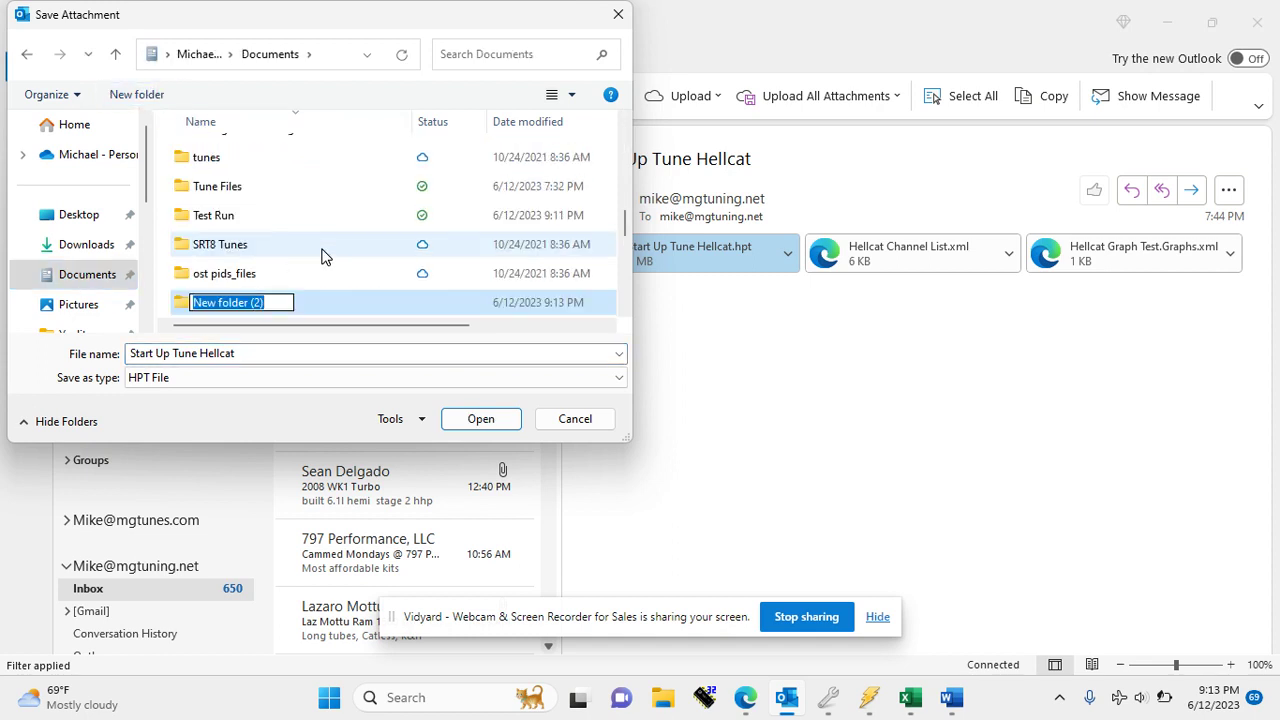
key("BackSpace")
type("T")
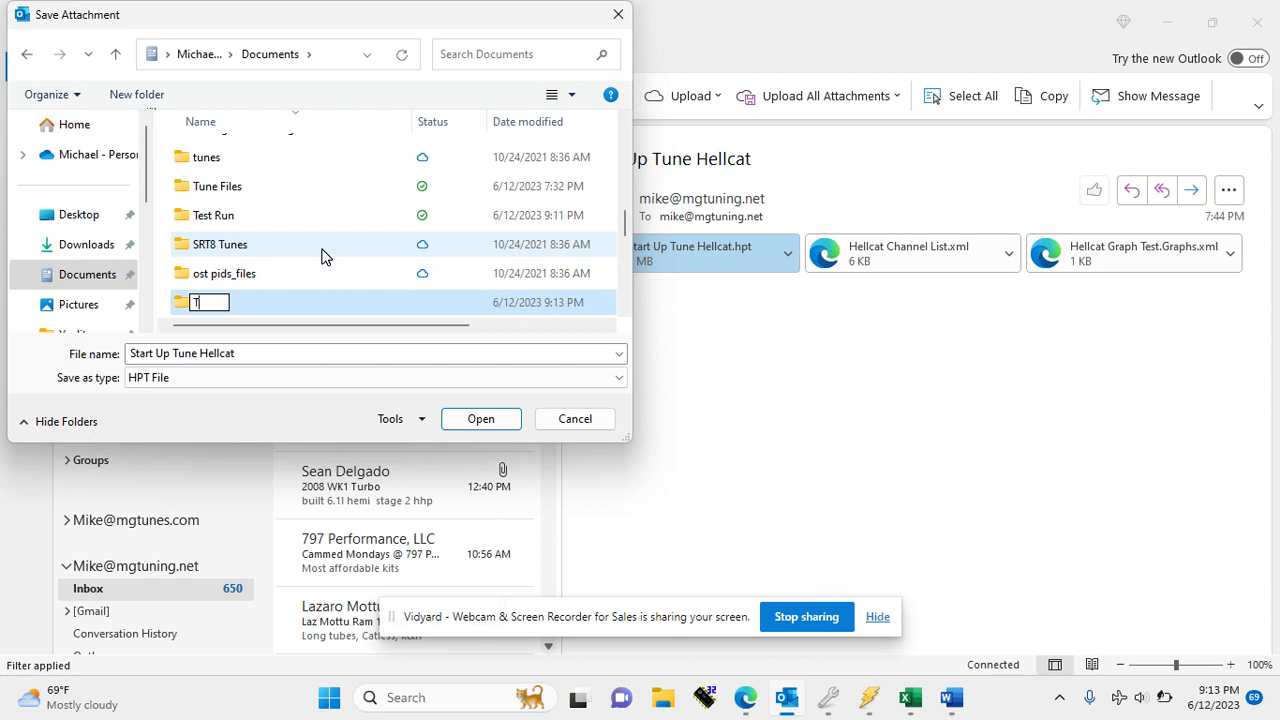
type("une Test")
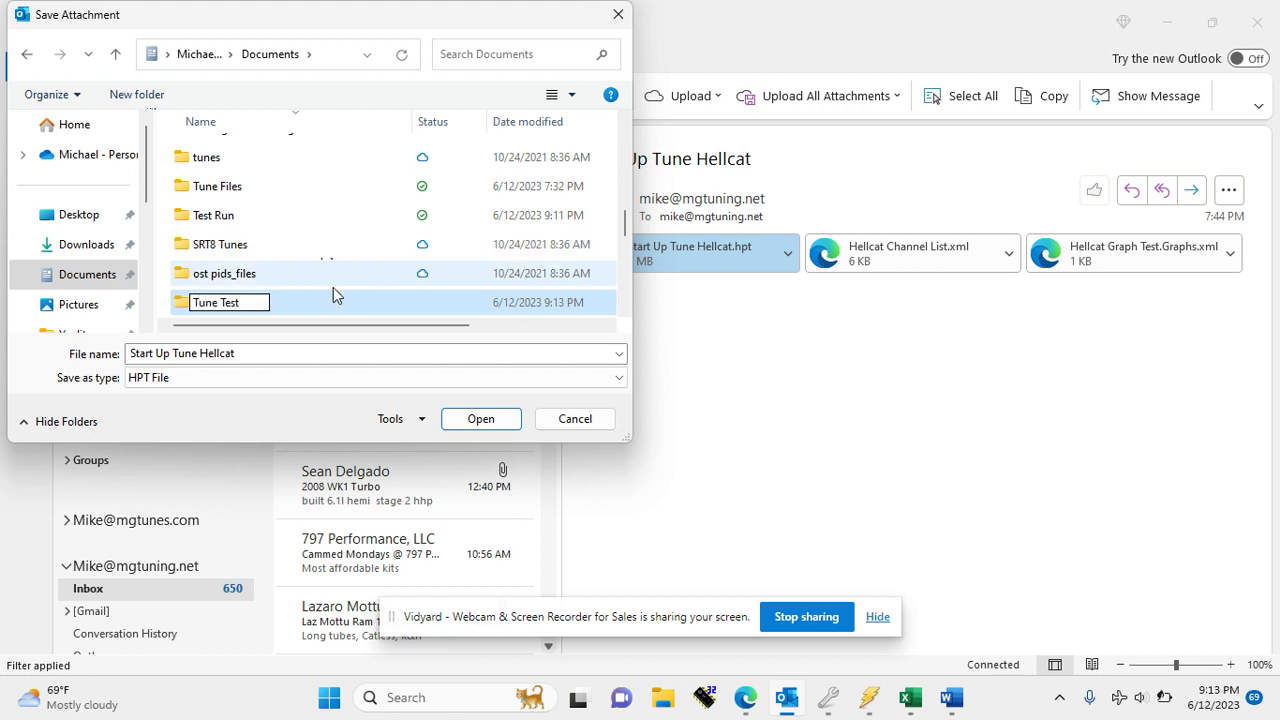
left_click(335, 307)
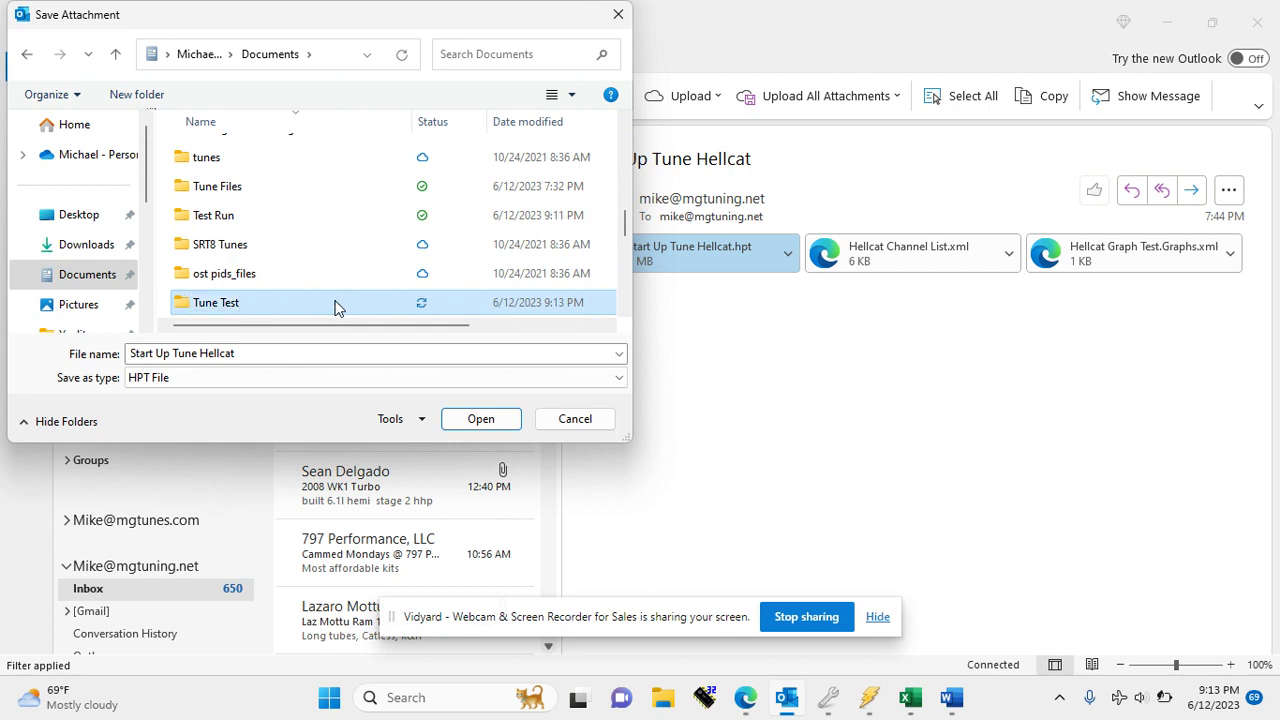
double_click(283, 303)
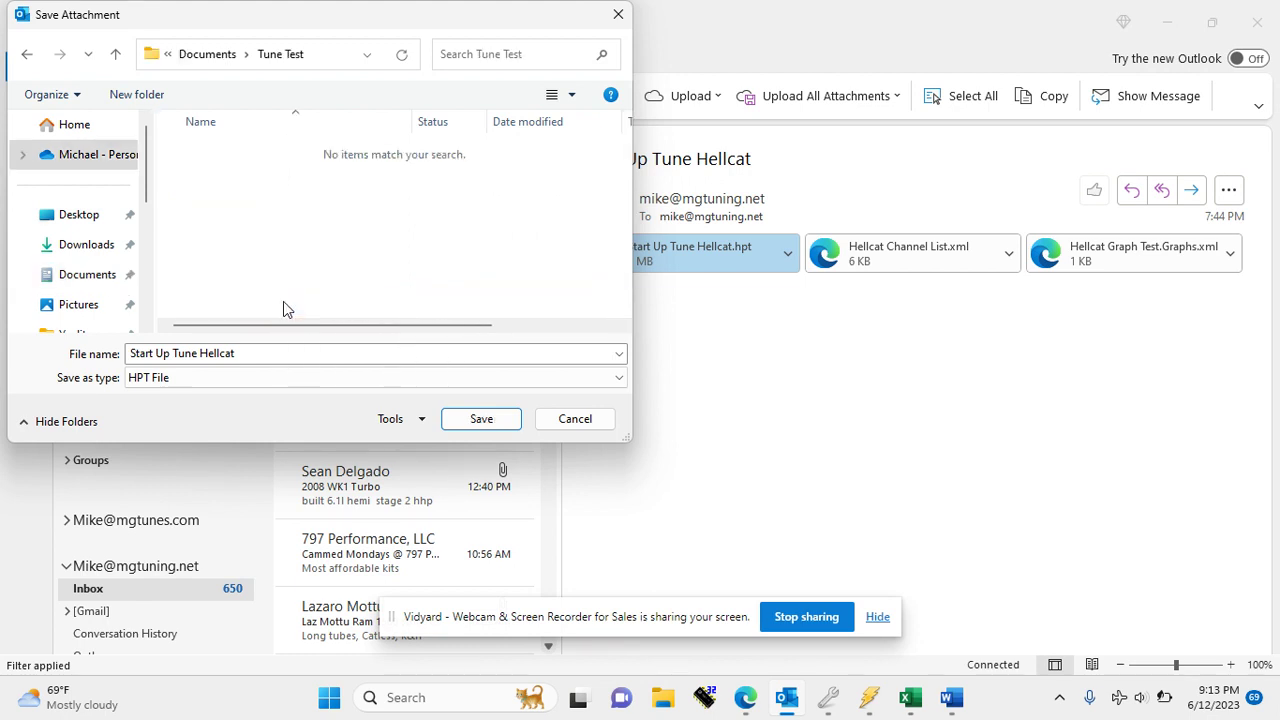
left_click(484, 422)
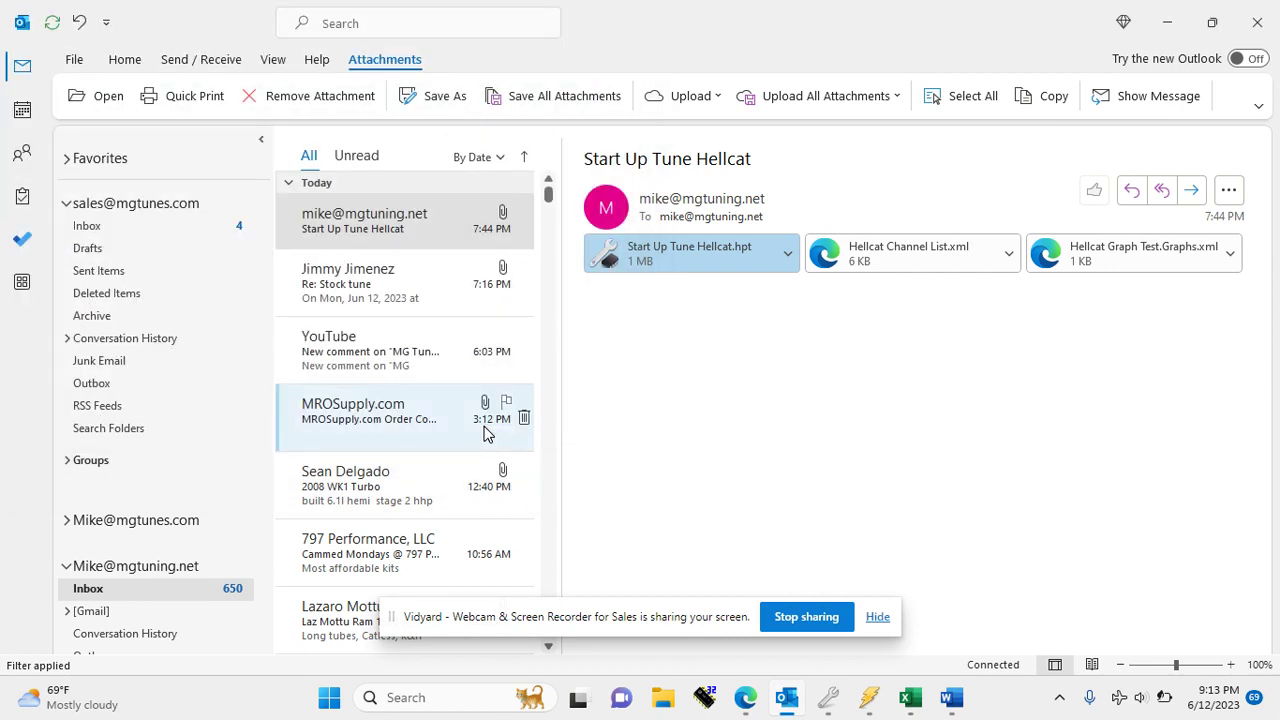
- In VCM Editor, open Start Up Tune Hellcat.hpt from the Documents\Tune Test folder
left_click(830, 700)
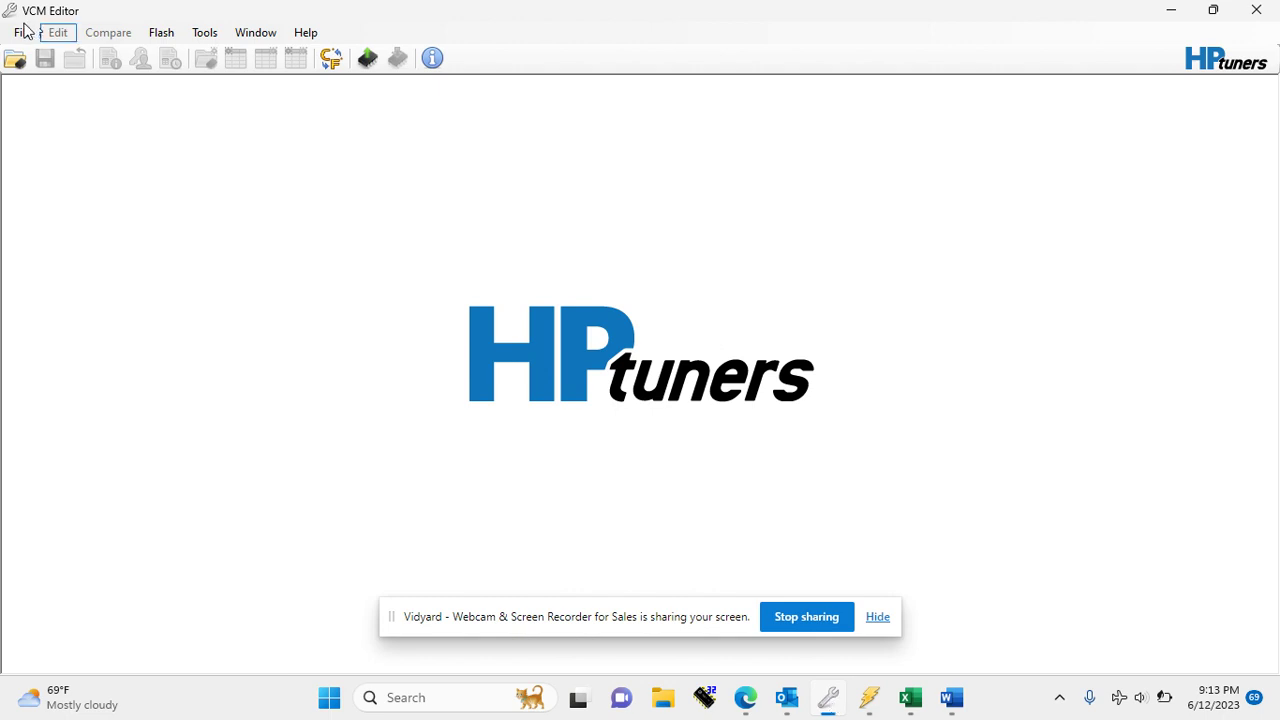
left_click(24, 31)
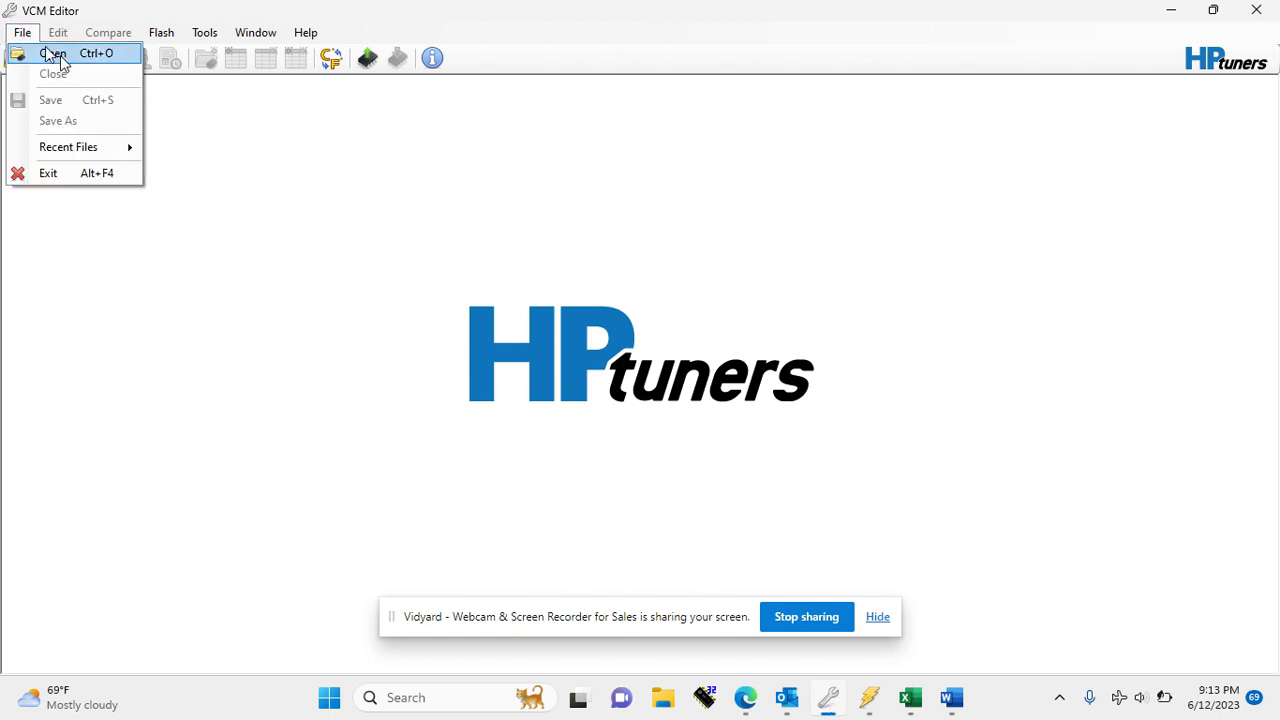
left_click(52, 54)
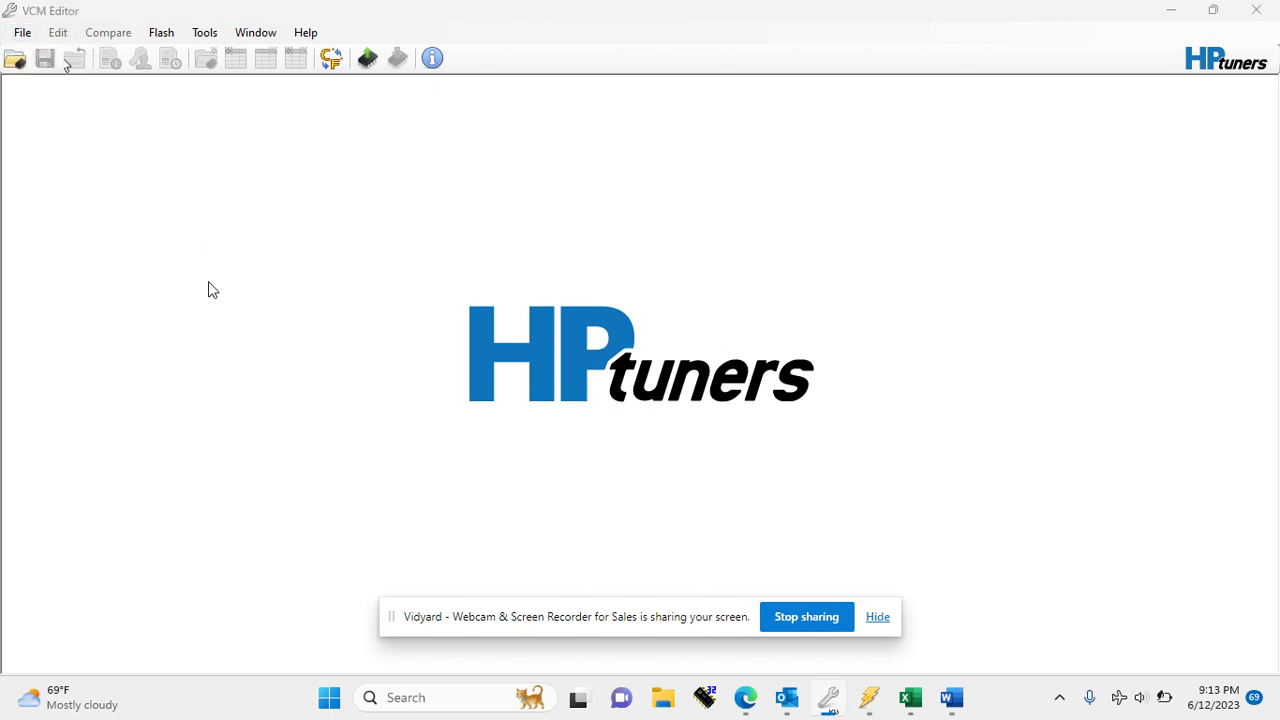
scroll(141, 192, "up", 3)
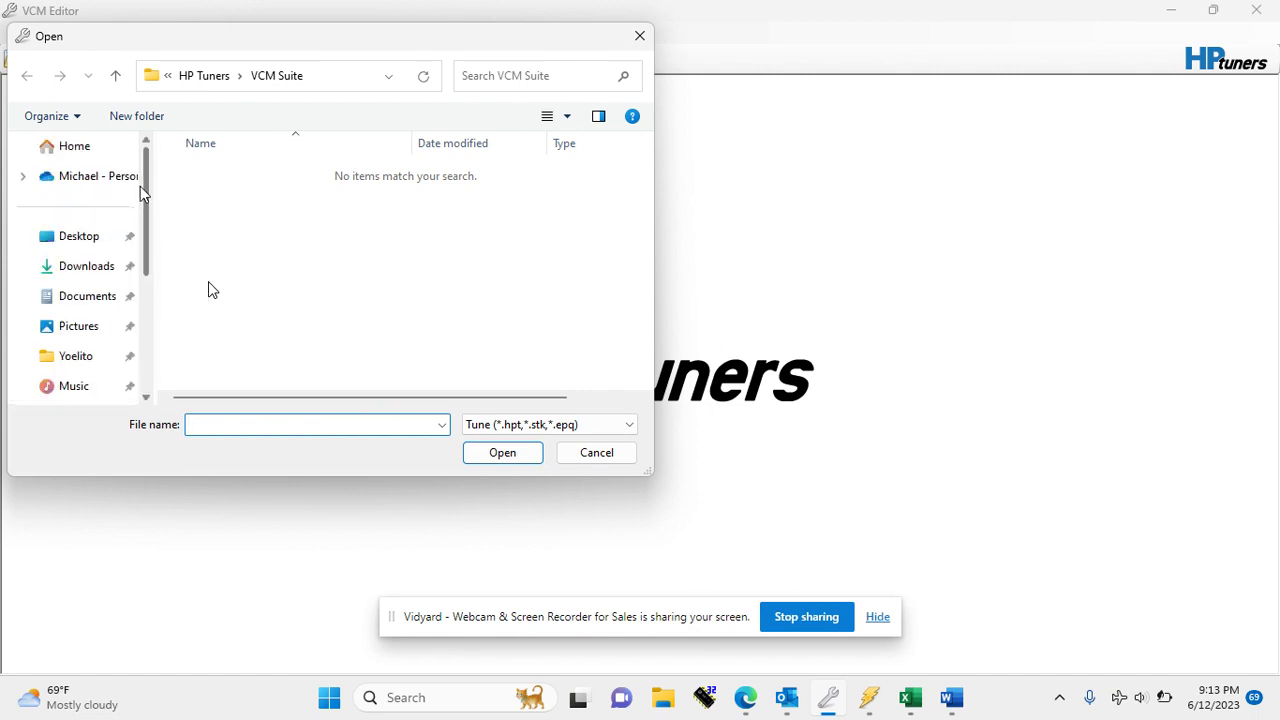
left_click(100, 300)
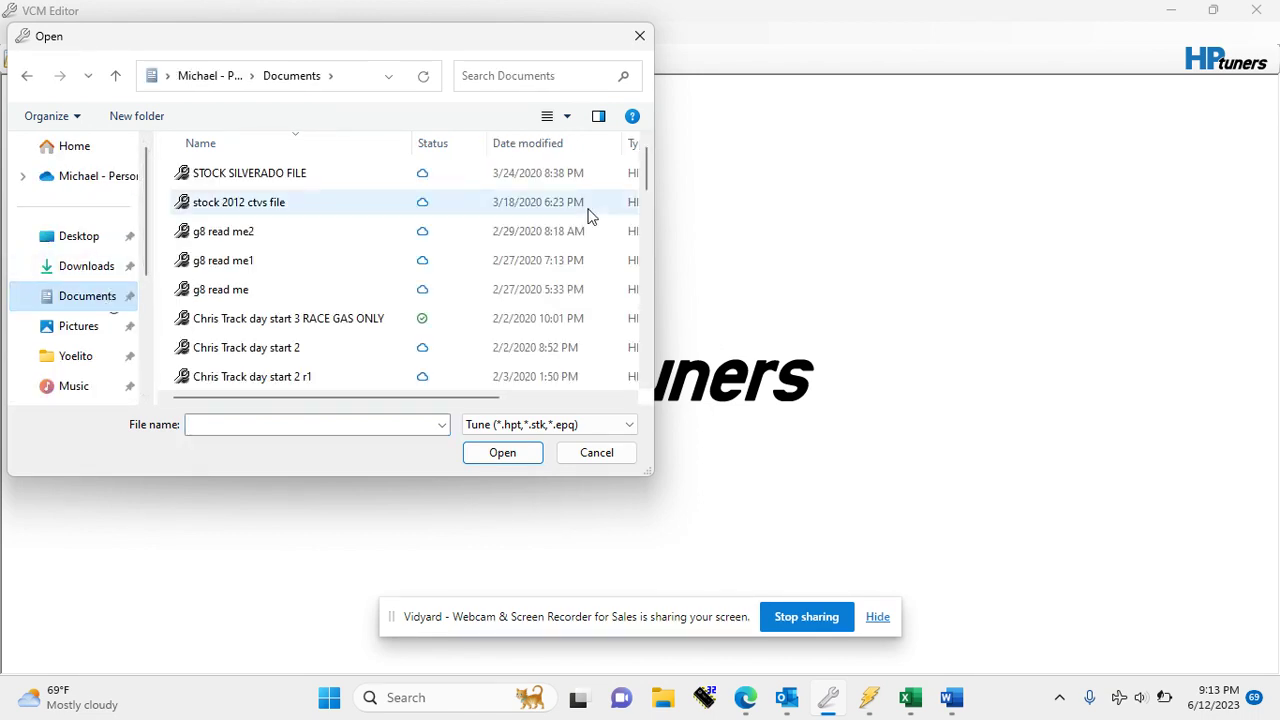
left_click_drag(643, 178, 655, 284)
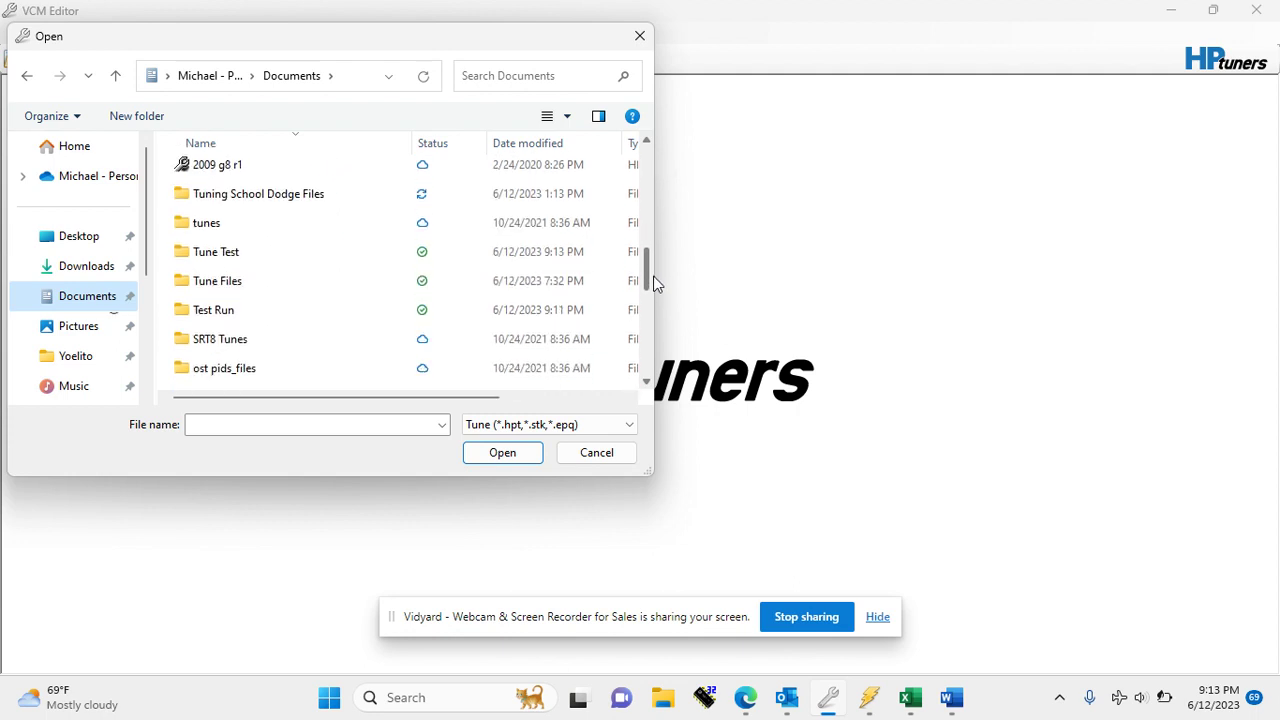
left_click(357, 263)
double_click(357, 263)
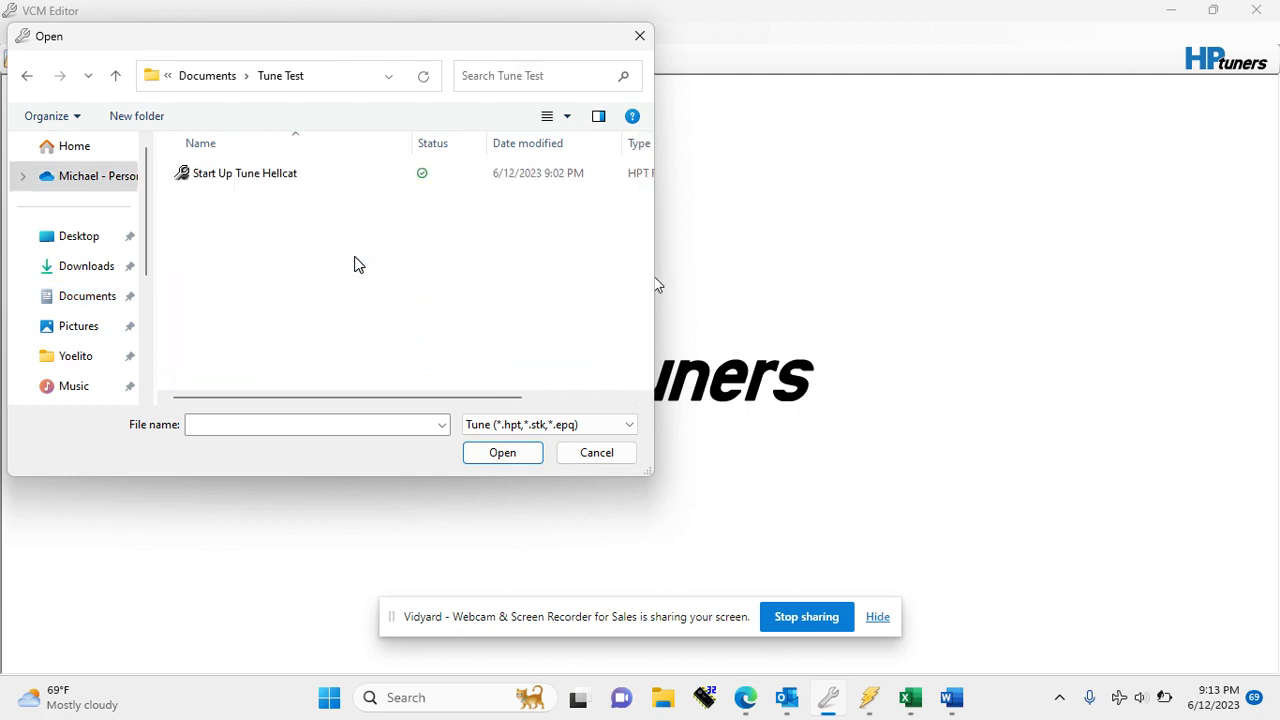
double_click(331, 179)
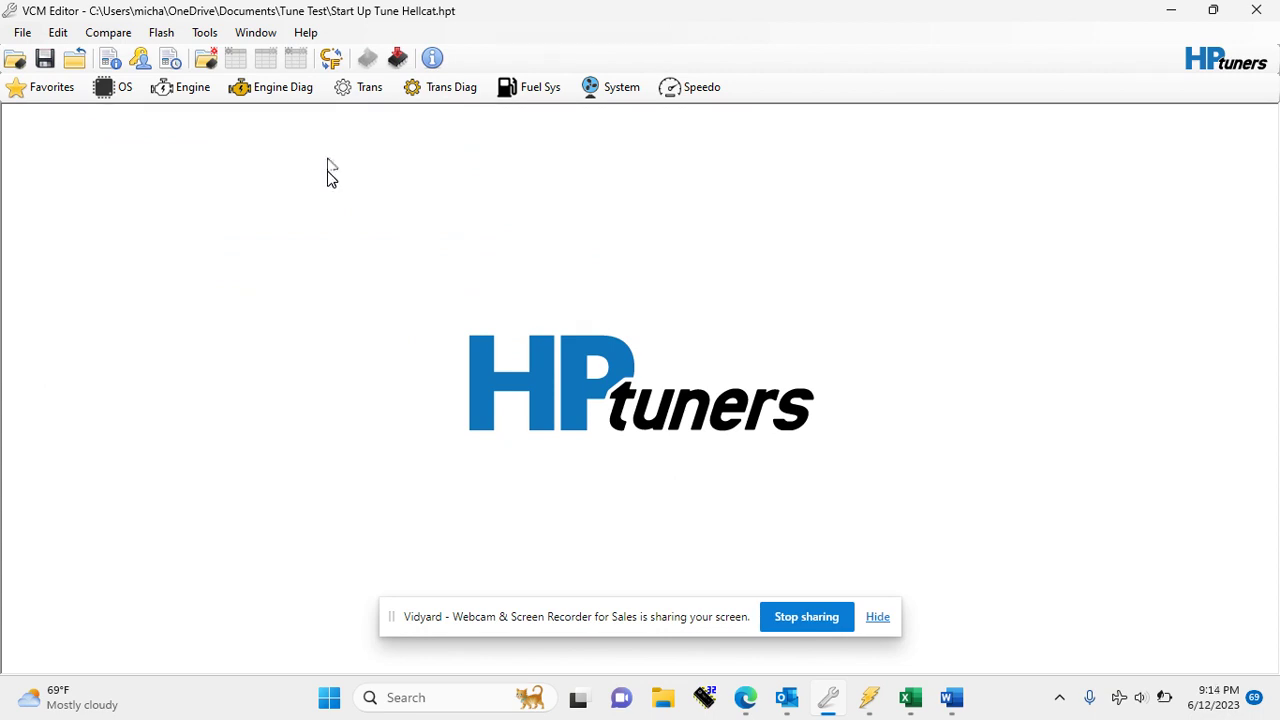
- Run Help > Resync Interface and close the dialog once it reports Resync Completed
left_click(306, 33)
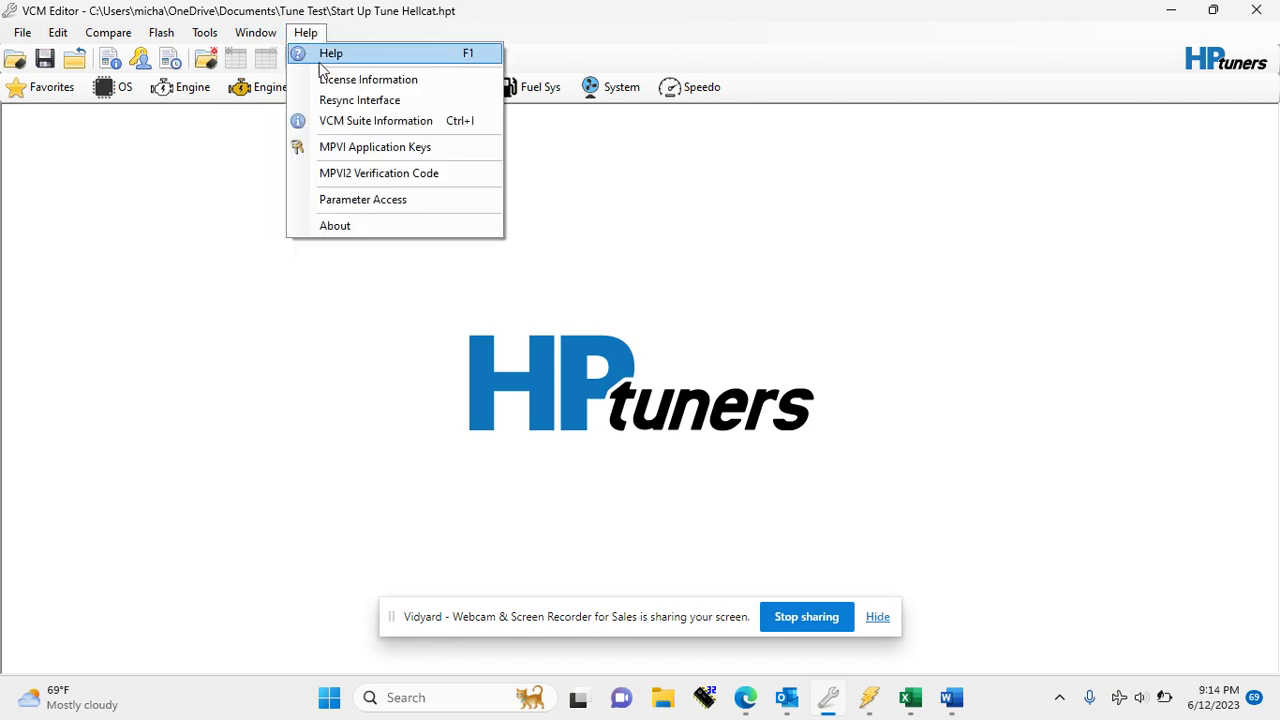
left_click(352, 103)
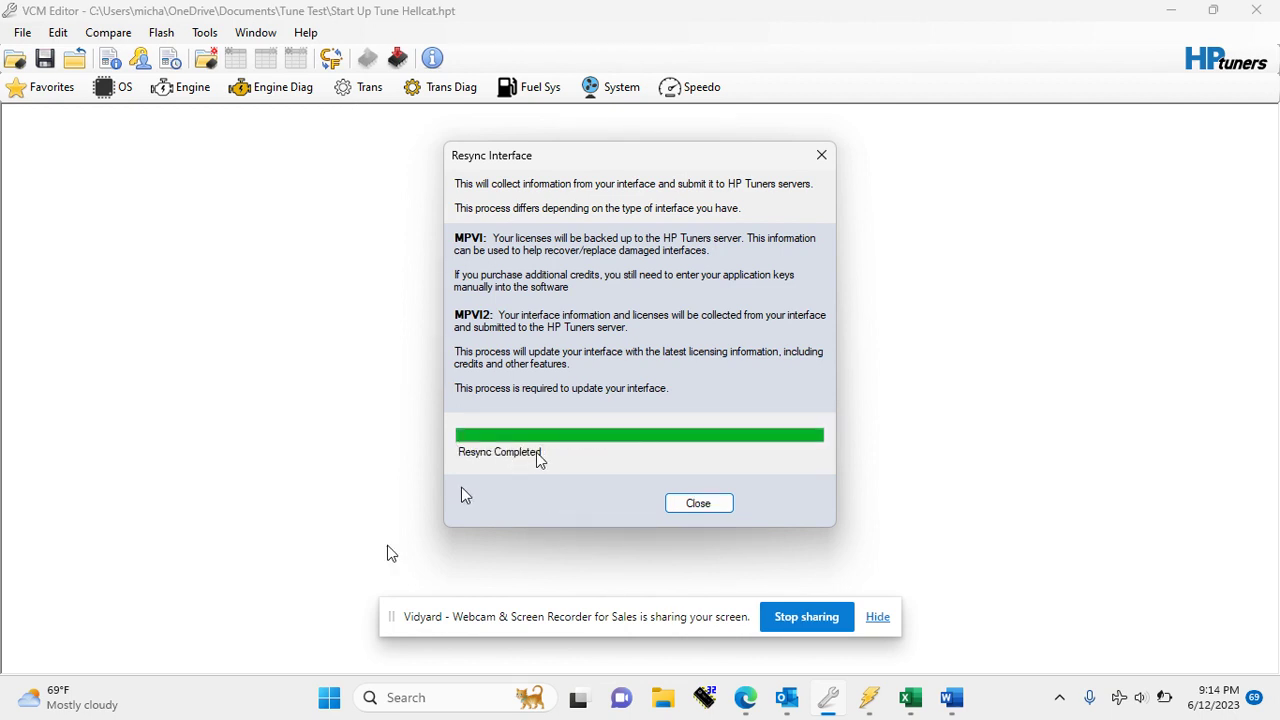
left_click(695, 505)
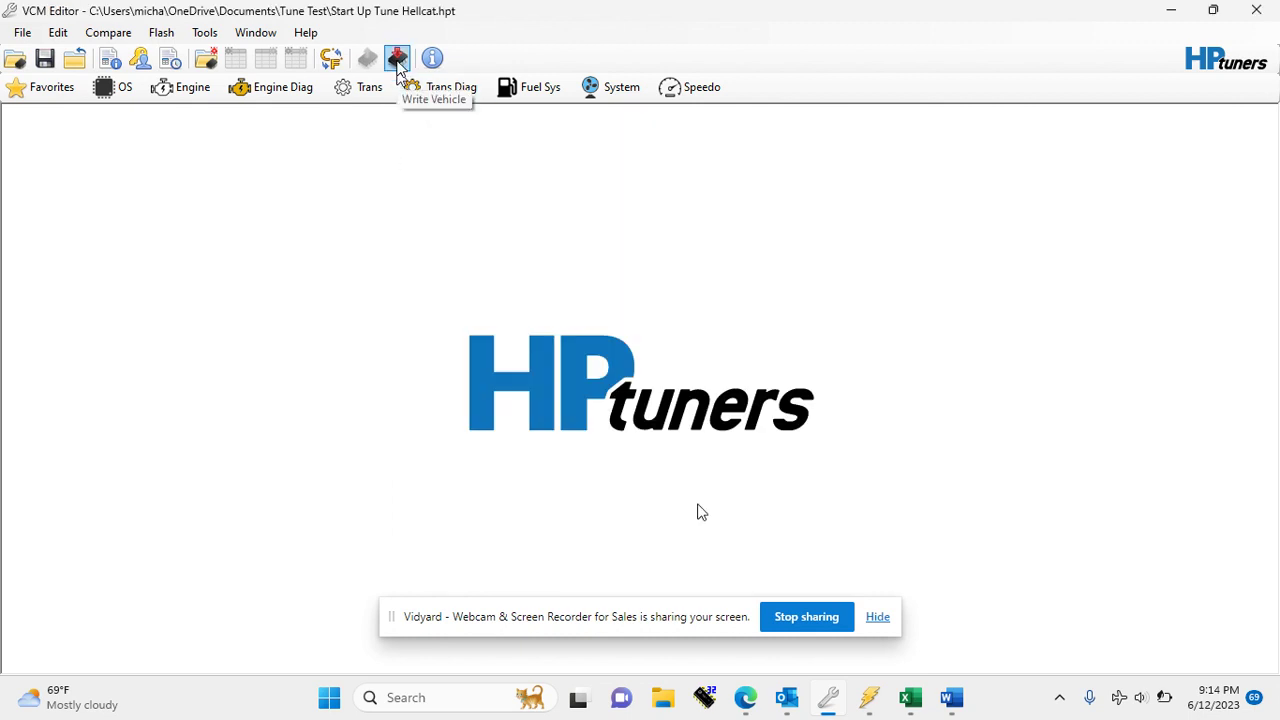
- Open the Vehicle Writer and set the ZF8HP TCM to Do Not Write, leaving ECM on Write Calibration
left_click(397, 60)
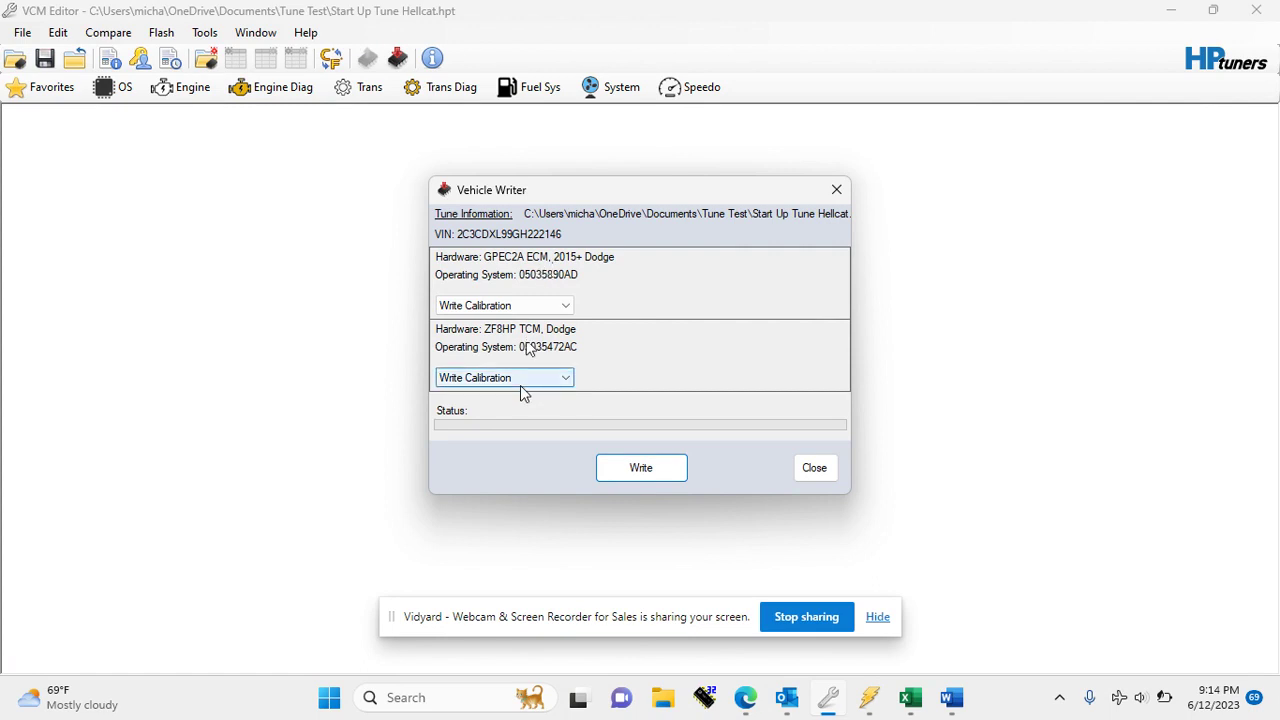
left_click(534, 380)
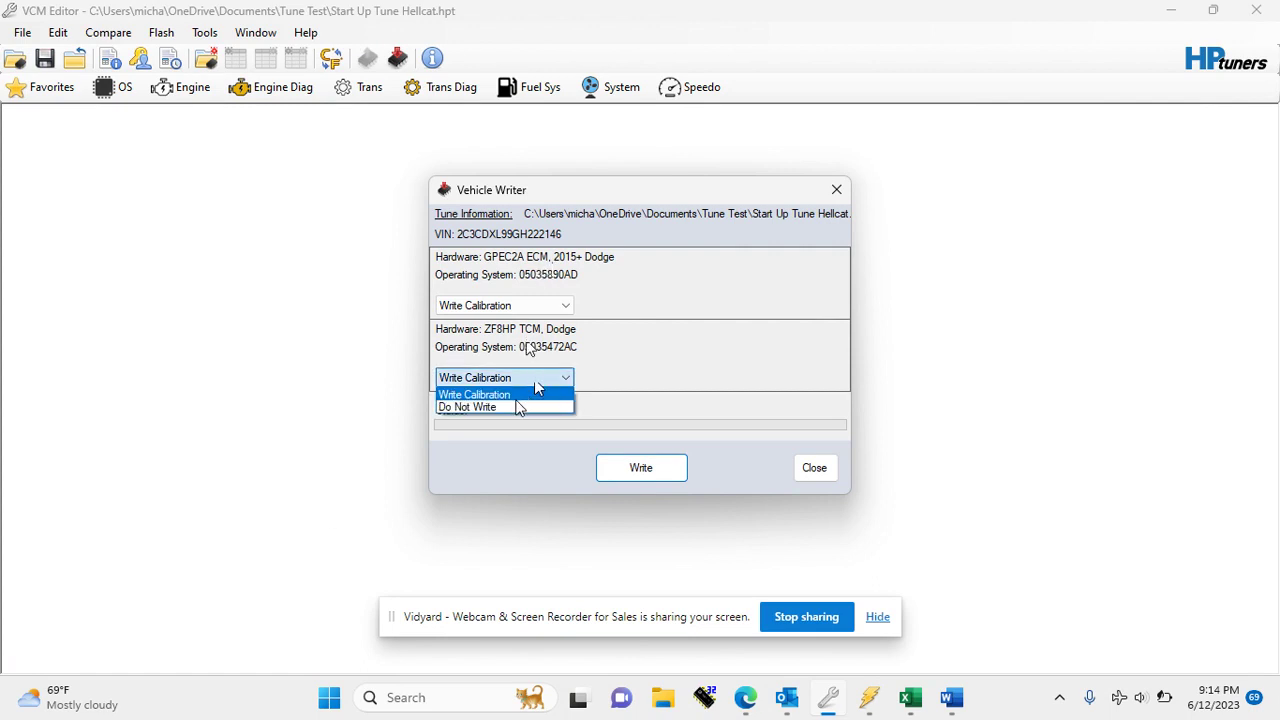
left_click(516, 407)
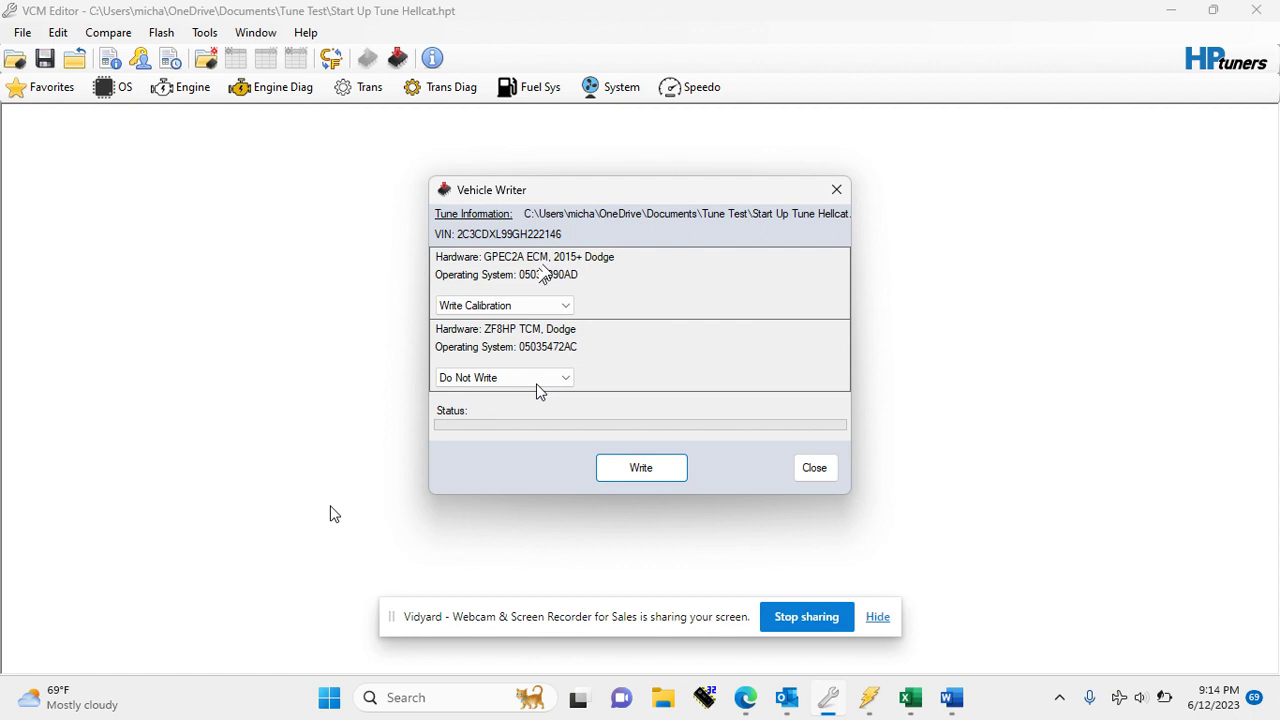
- Start writing the calibration to the ECM until the ignition-cycle prompt appears
left_click(653, 472)
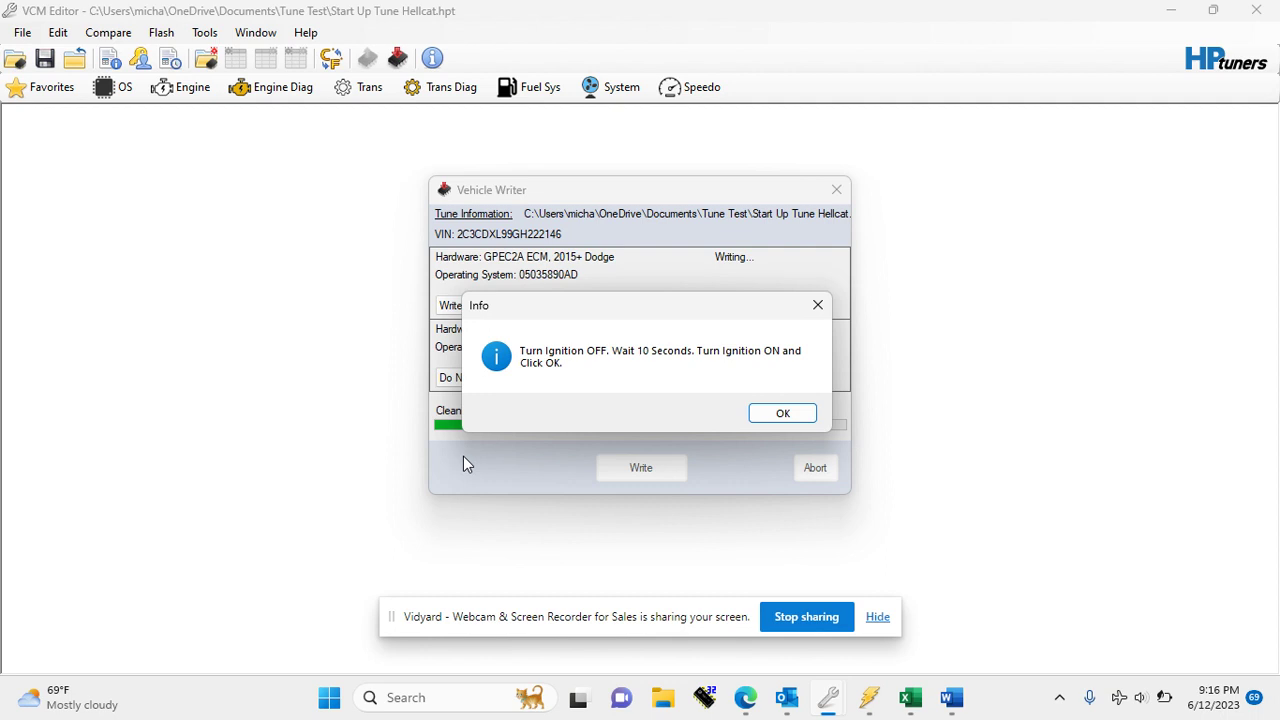
- Confirm the ignition cycle, then close the Vehicle Writer once the write completes
left_click(801, 421)
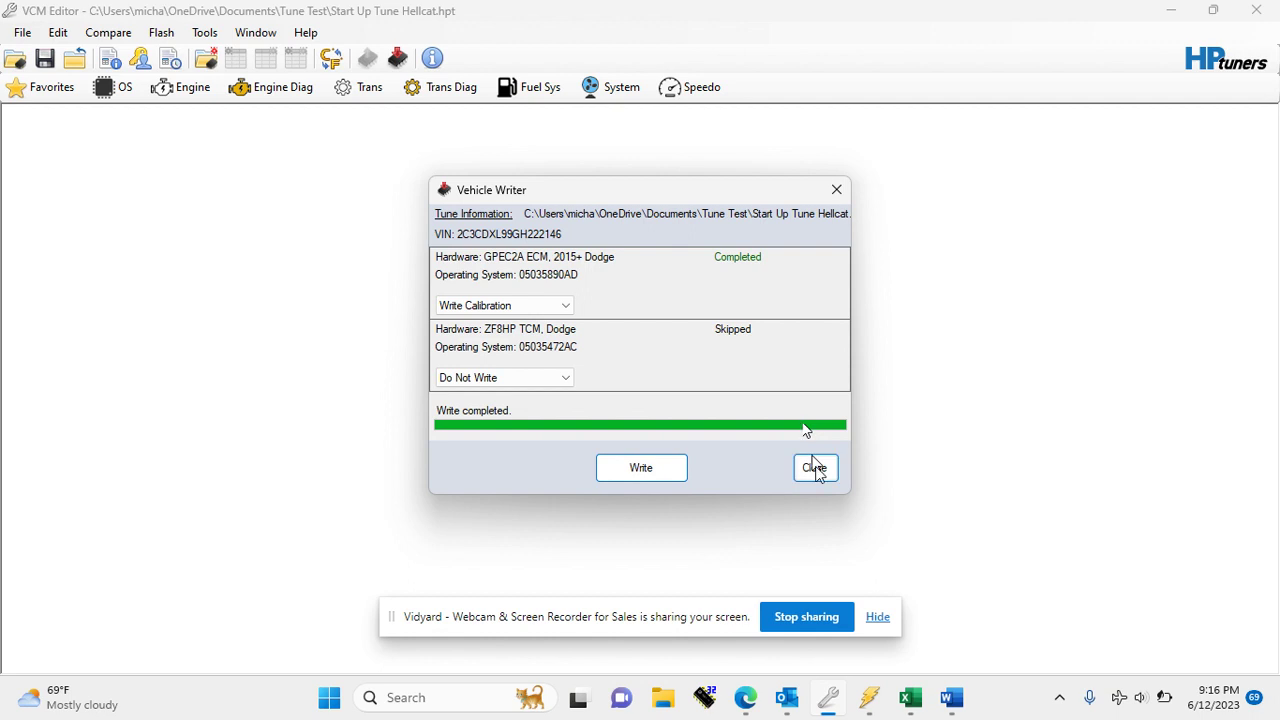
left_click(815, 467)
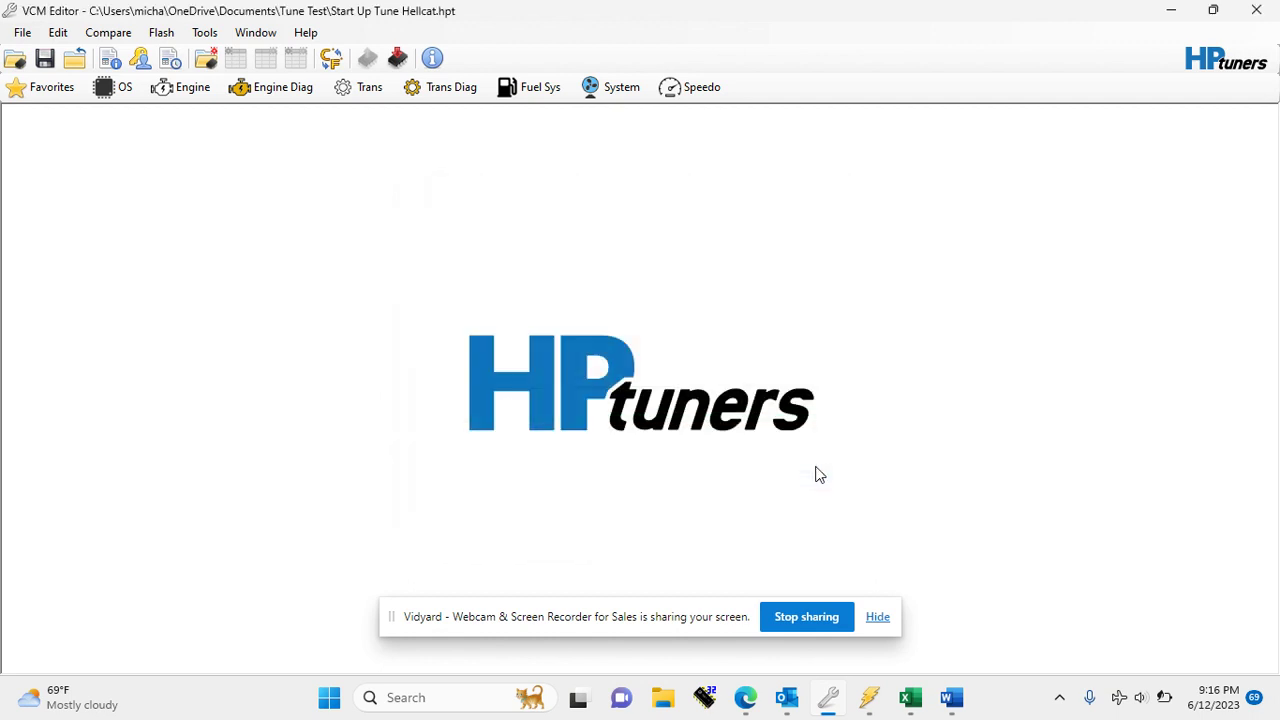